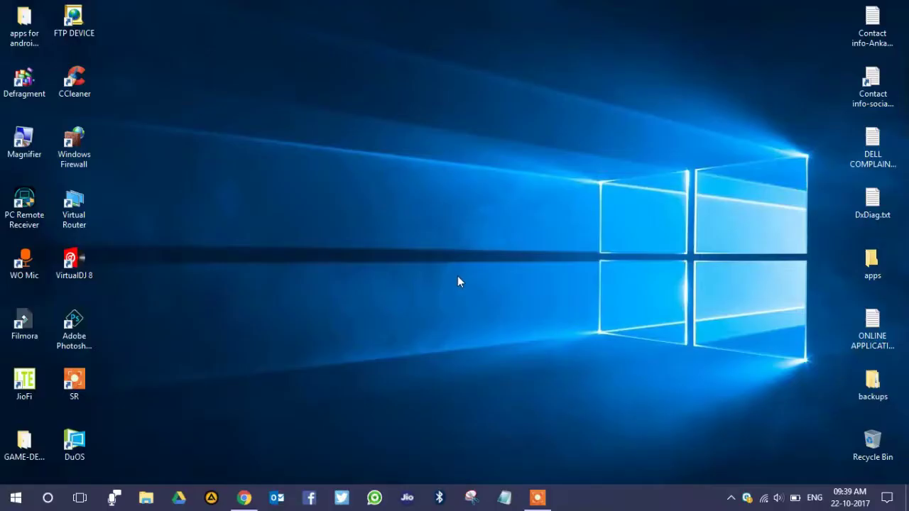
- Launch Google Chrome from the taskbar
left_click(252, 498)
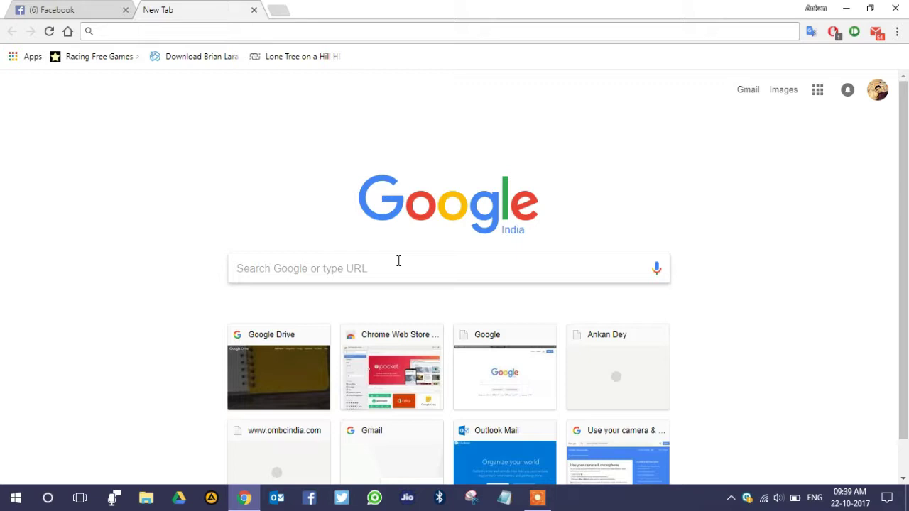
- Search Google for 'fb friend remover pro' from the New Tab page
left_click(265, 266)
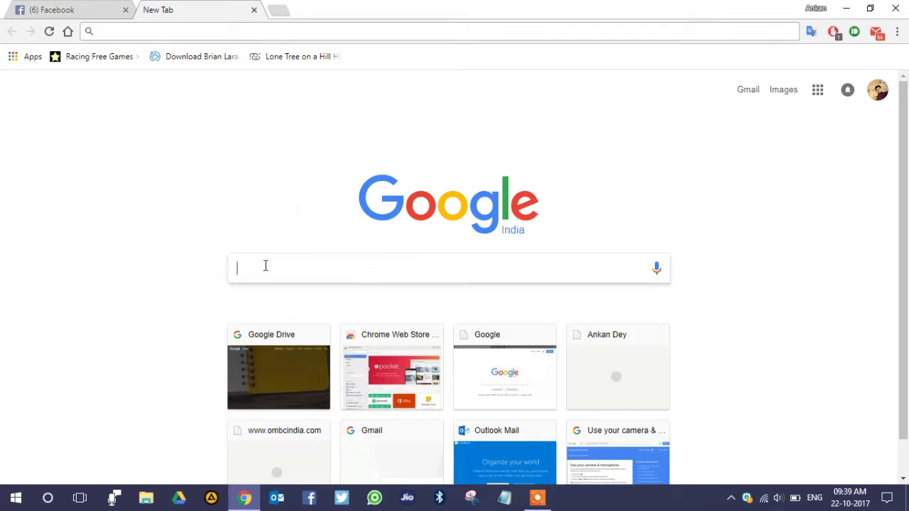
type("fb ")
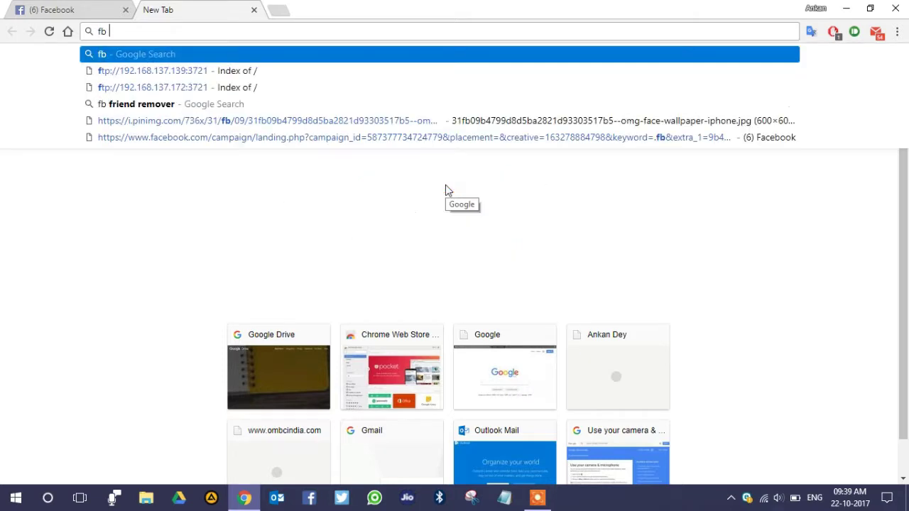
type("frie")
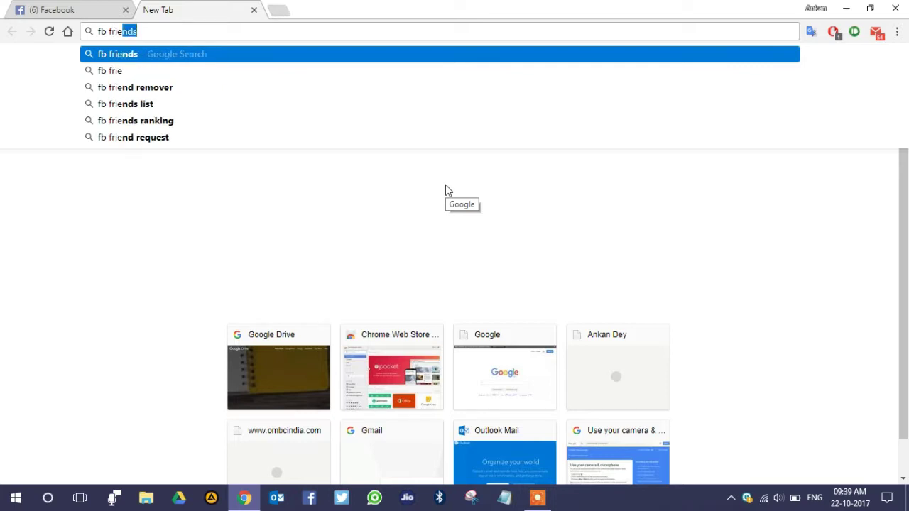
type("nd rem")
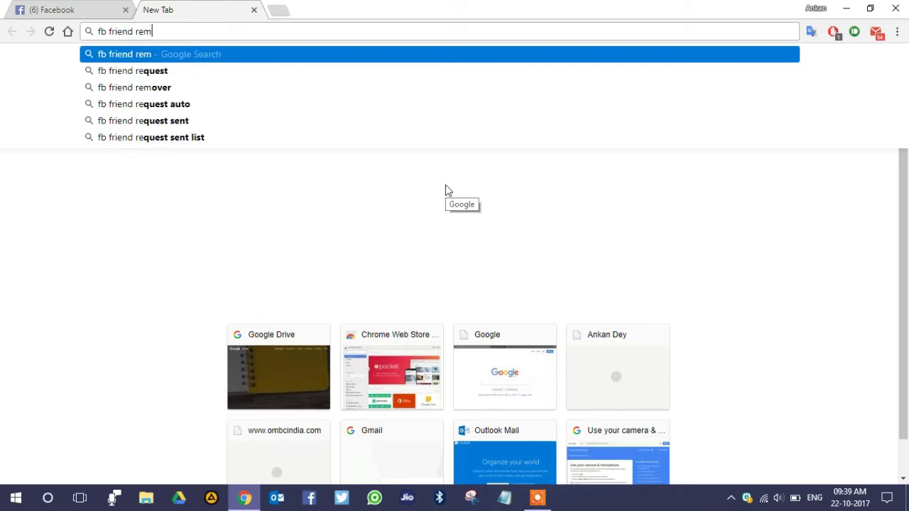
type("over pro")
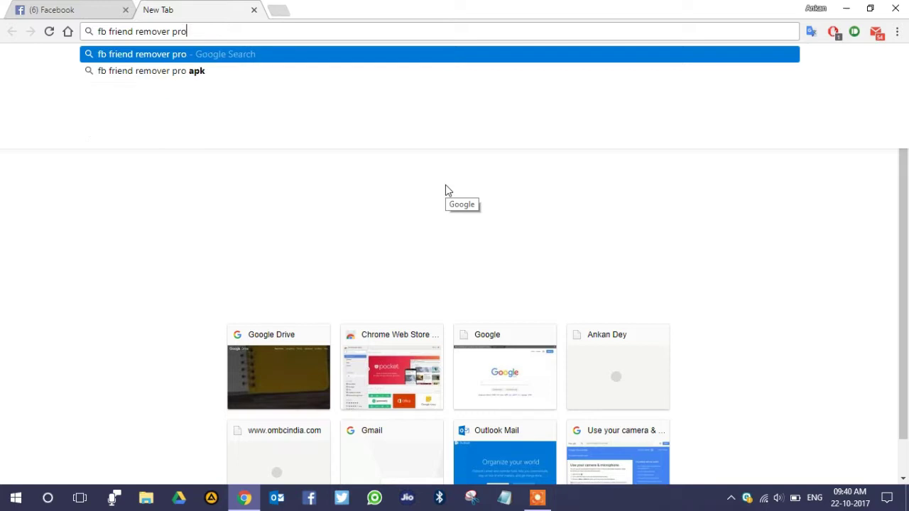
key("Return")
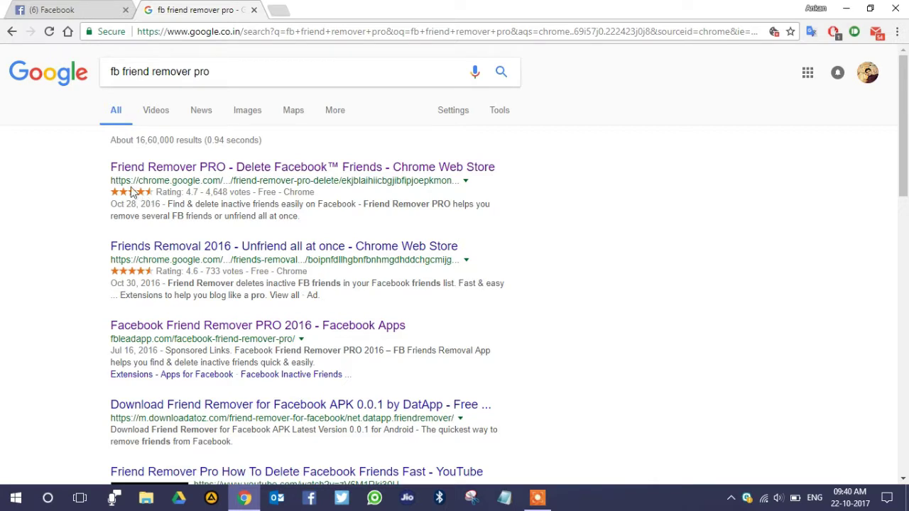
- Open the 'Friend Remover PRO - Delete Facebook™ Friends' Chrome Web Store result
left_click(246, 168)
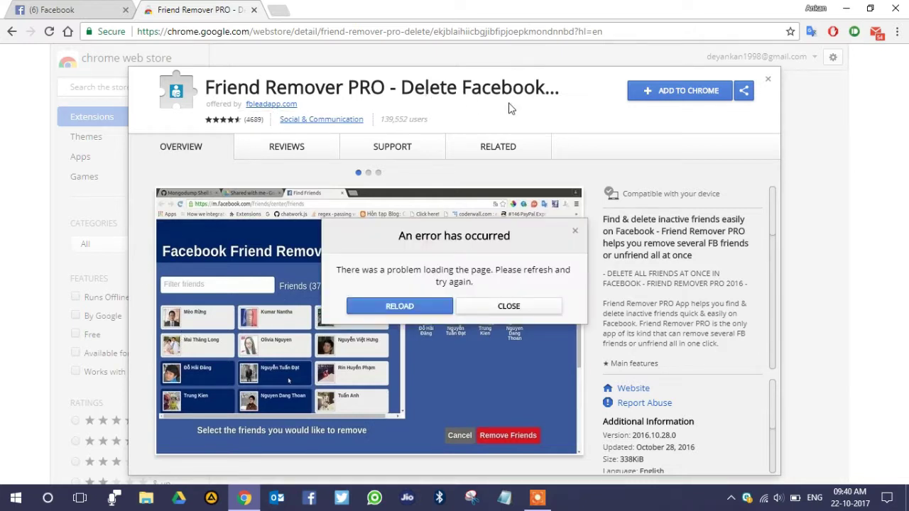
- Dismiss the error, add Friend Remover PRO to Chrome, and close the fbleadapp tab
left_click(508, 307)
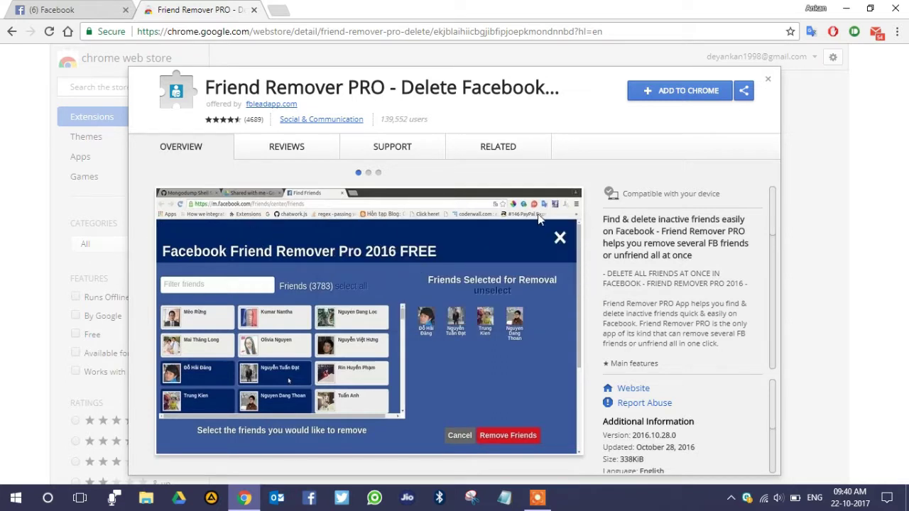
left_click(667, 101)
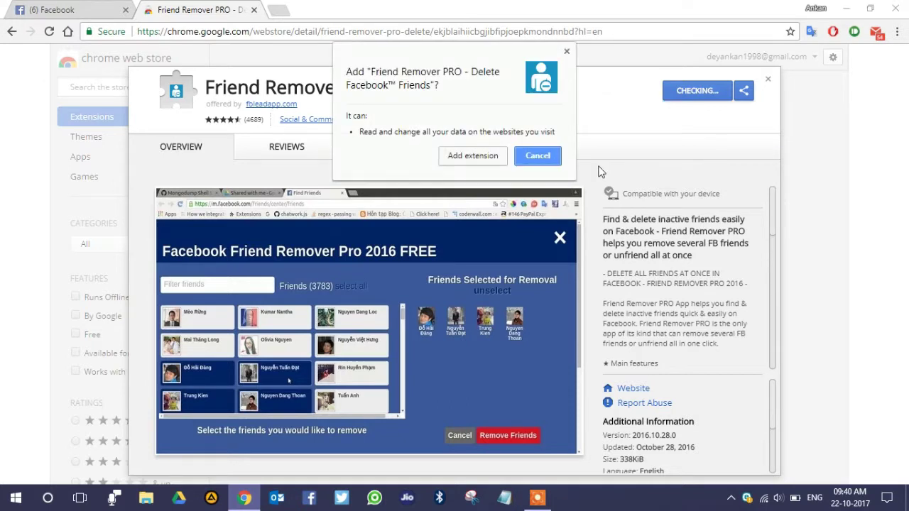
left_click(467, 158)
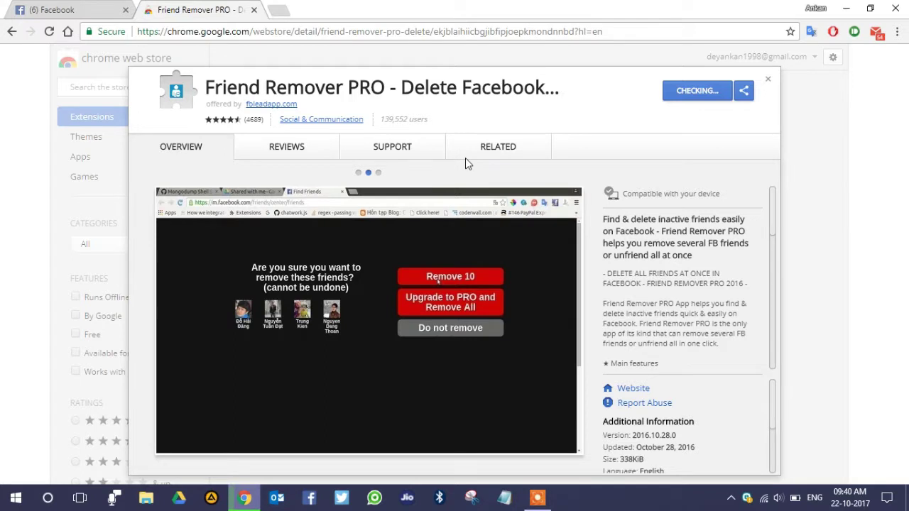
left_click(465, 158)
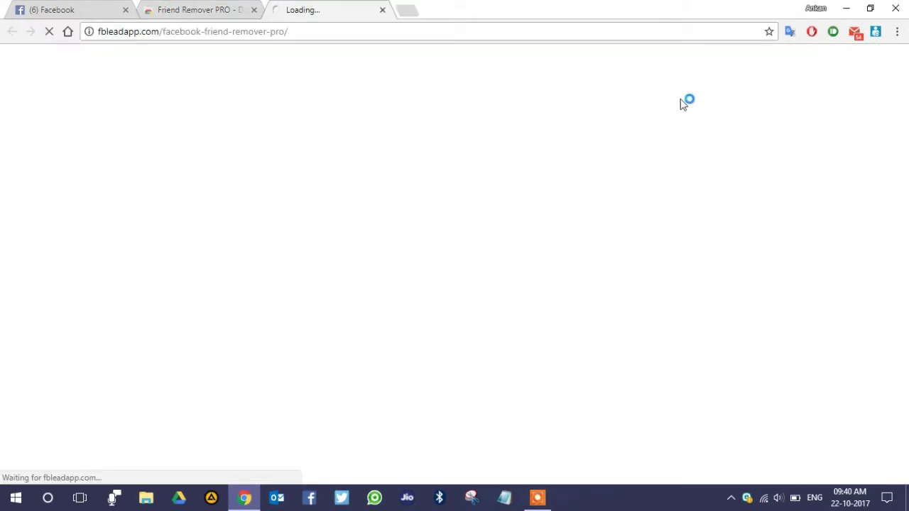
left_click(383, 10)
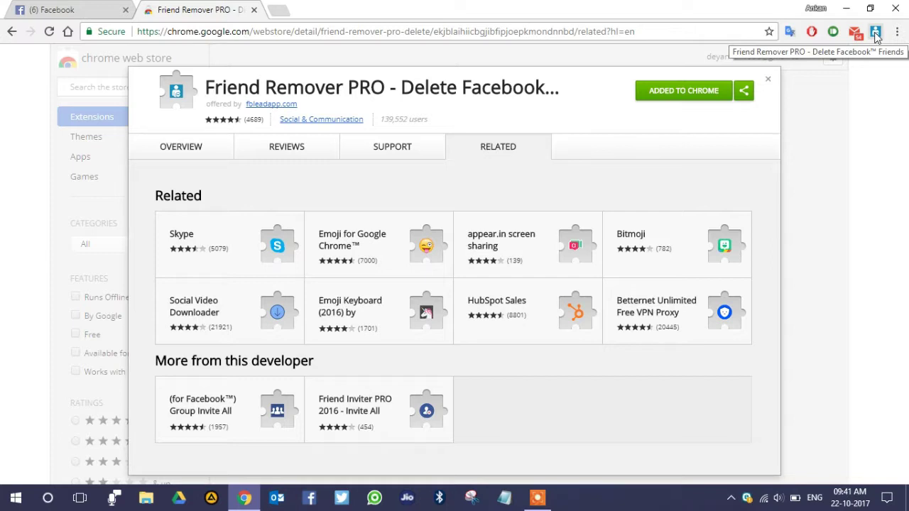
- Close the listing and Web Store tab, then launch Friend Remover PRO from a new tab
left_click(768, 80)
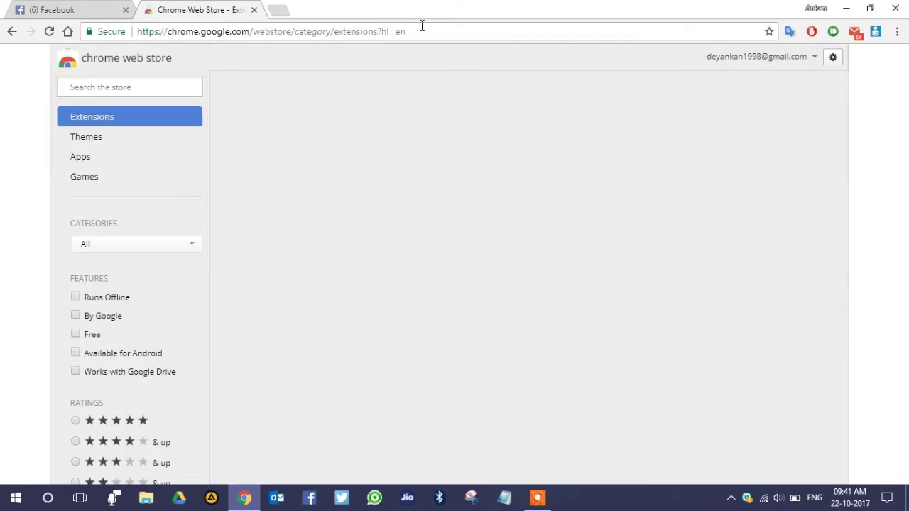
left_click(254, 10)
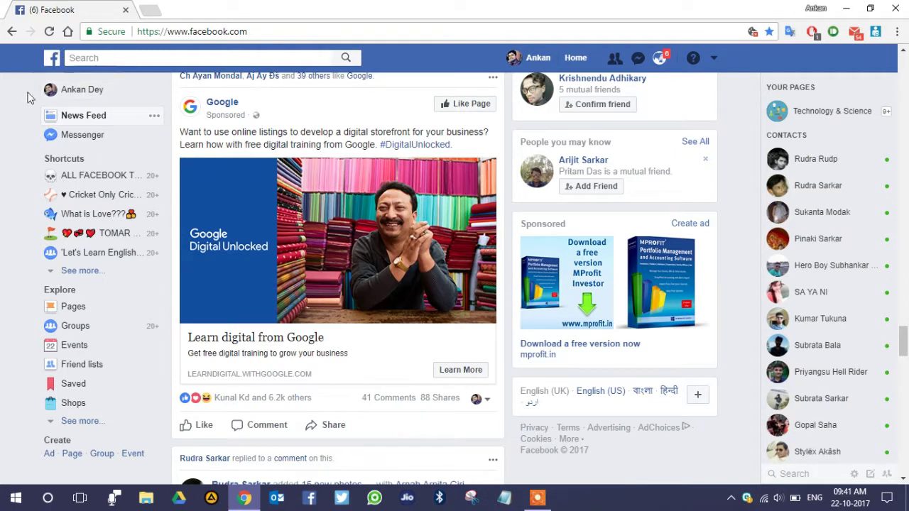
left_click(148, 12)
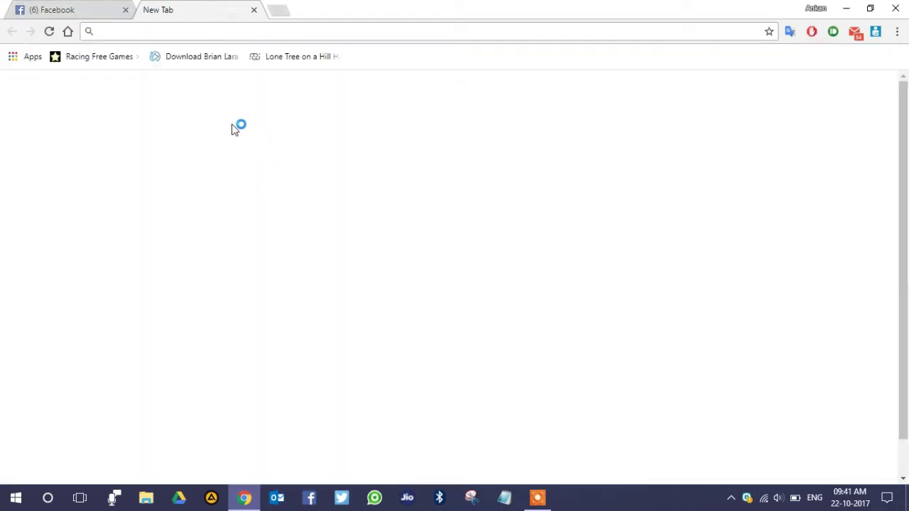
left_click(875, 31)
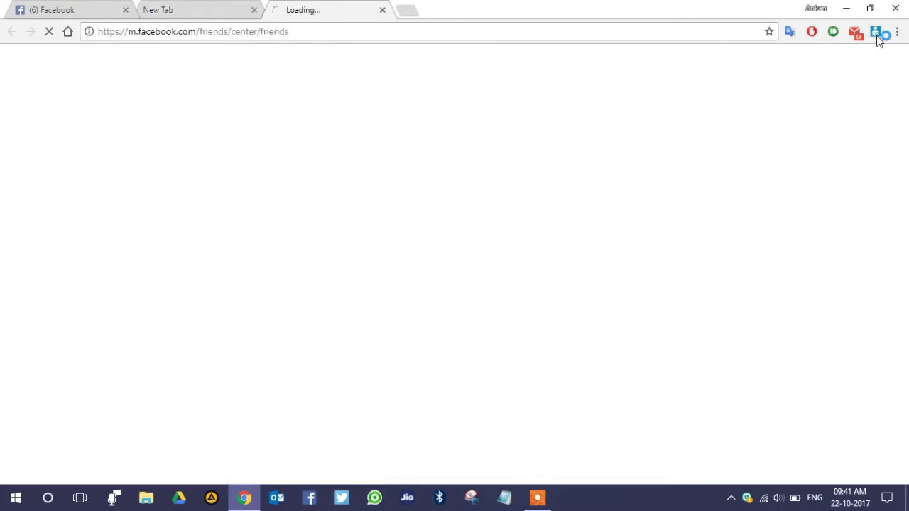
- Close the empty New Tab so the 1819-friend list loads
left_click(253, 10)
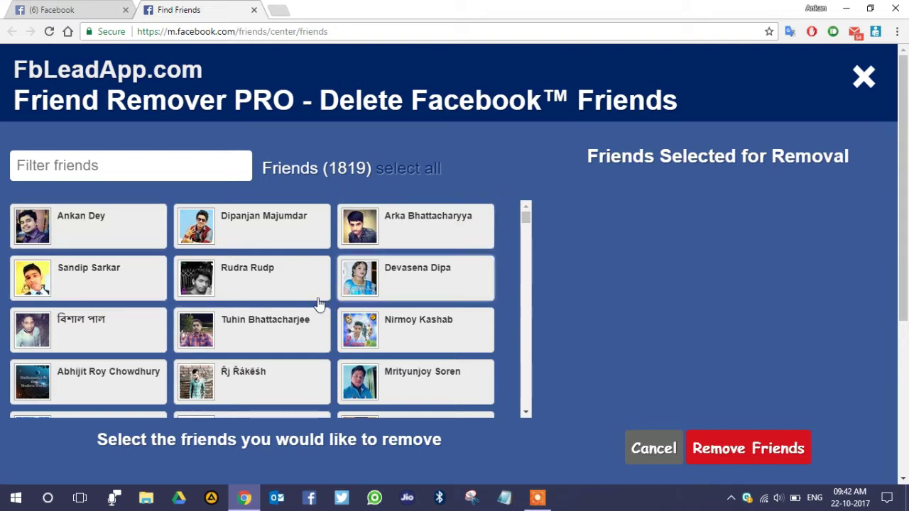
- Scroll down the friends list and select the first five friends for removal
scroll(327, 337, "down", 4)
scroll(323, 339, "down", 8)
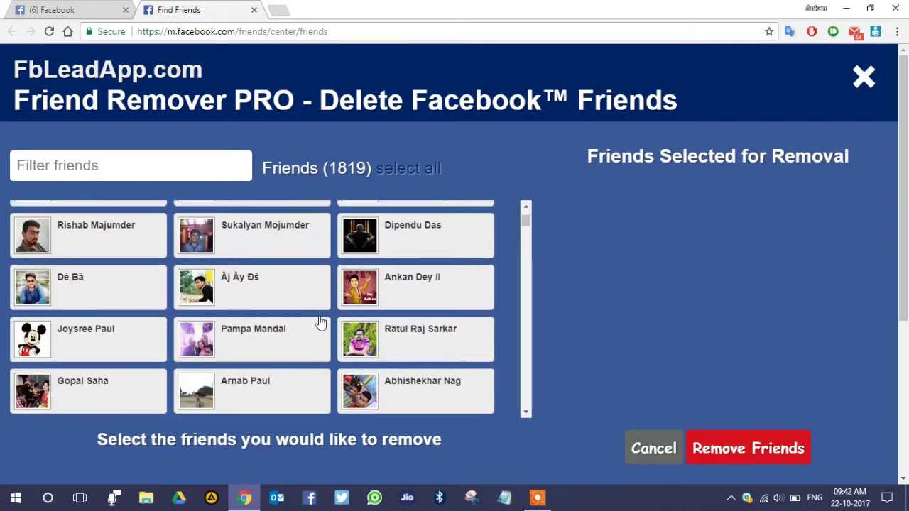
scroll(230, 323, "down", 5)
scroll(234, 321, "down", 10)
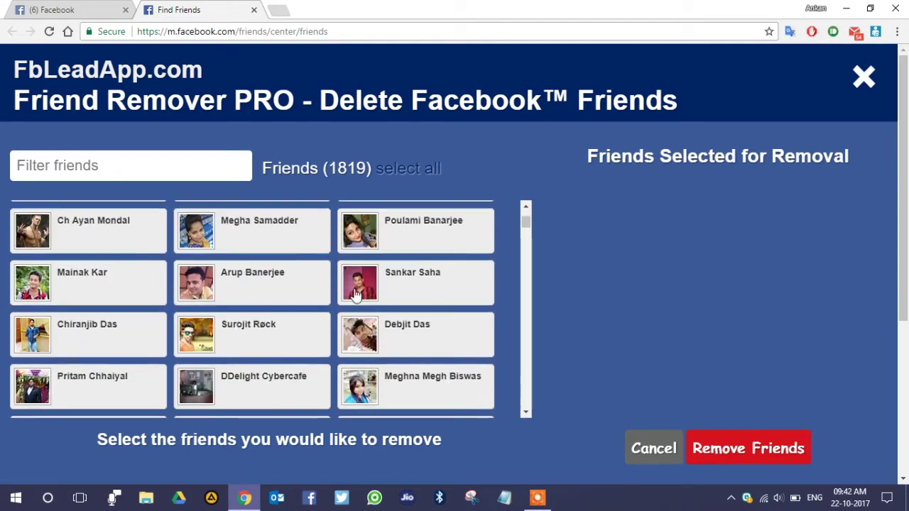
scroll(309, 316, "down", 3)
scroll(520, 238, "down", 5)
left_click_drag(522, 248, 527, 328)
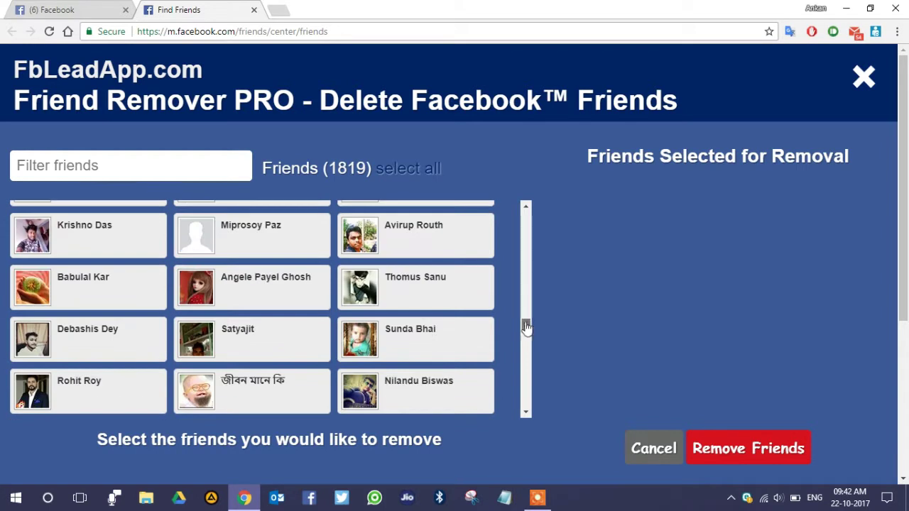
scroll(341, 309, "down", 2)
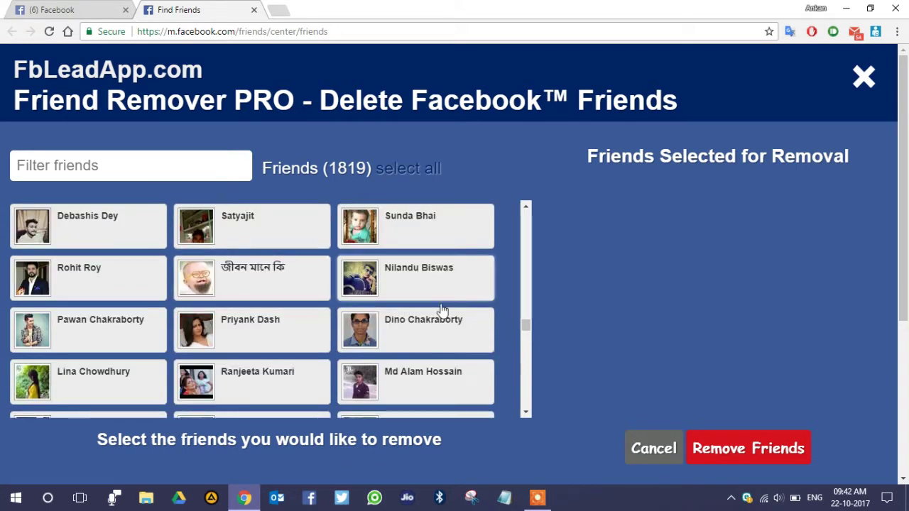
left_click(428, 286)
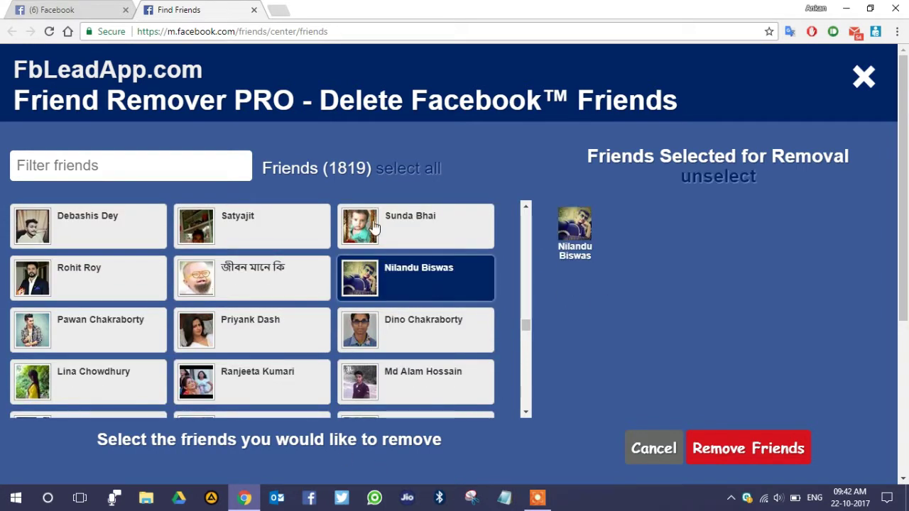
left_click(374, 228)
left_click(289, 229)
left_click(245, 285)
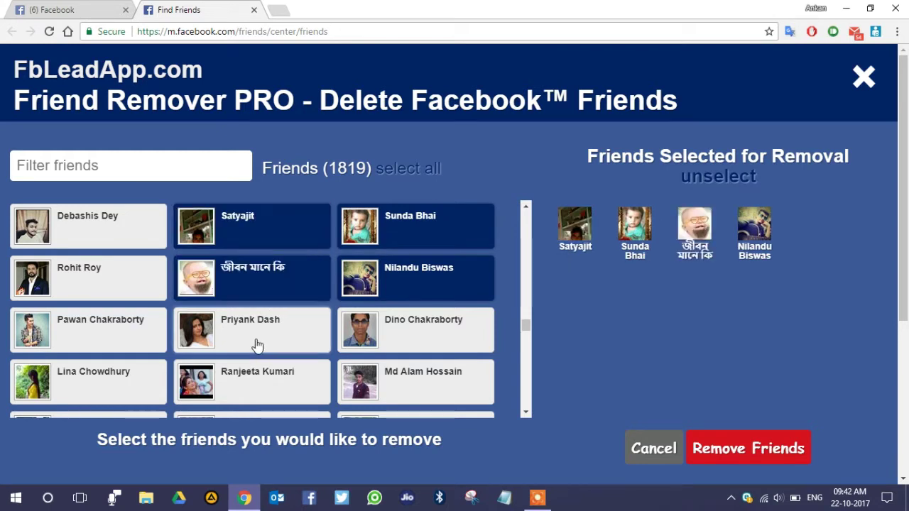
left_click(255, 347)
- Select five more friends to make ten, then start removing them
left_click(269, 394)
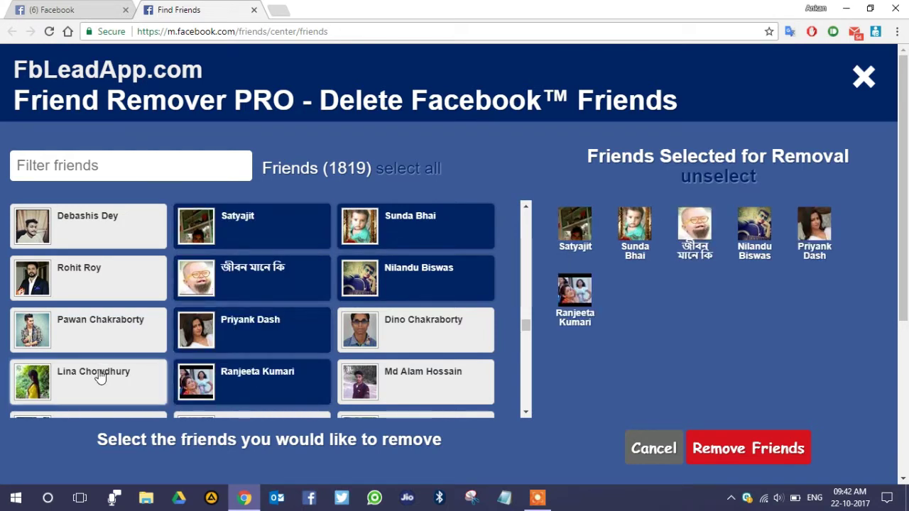
left_click(101, 376)
left_click(102, 335)
left_click(96, 282)
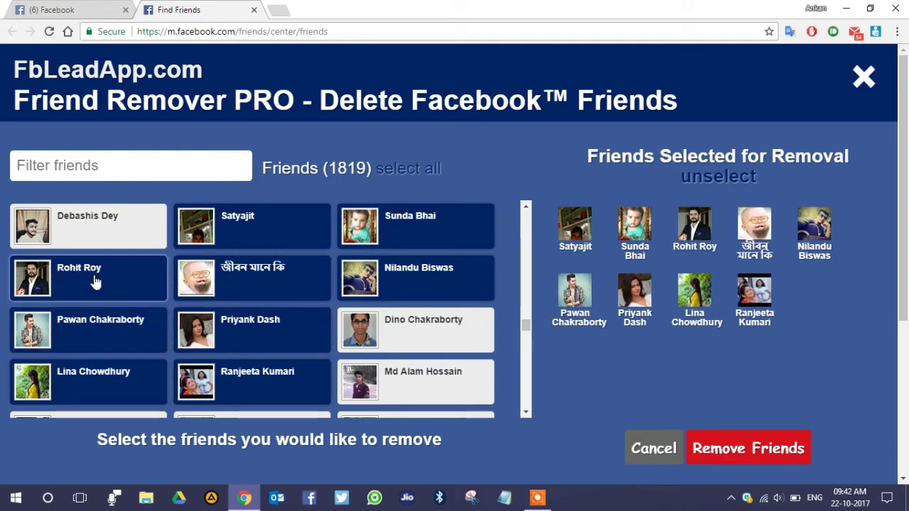
left_click(87, 236)
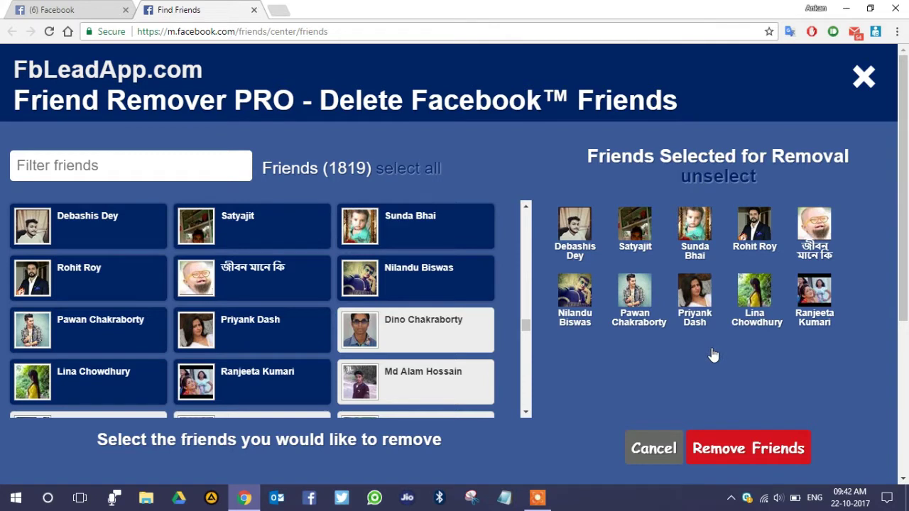
left_click(738, 450)
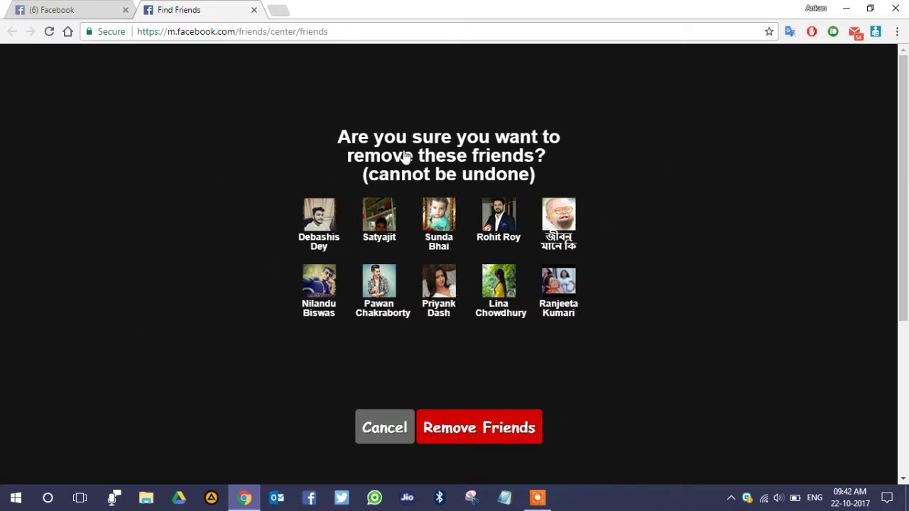
- Confirm removal of the ten friends, dismiss the progress popup, and finish
left_click(506, 429)
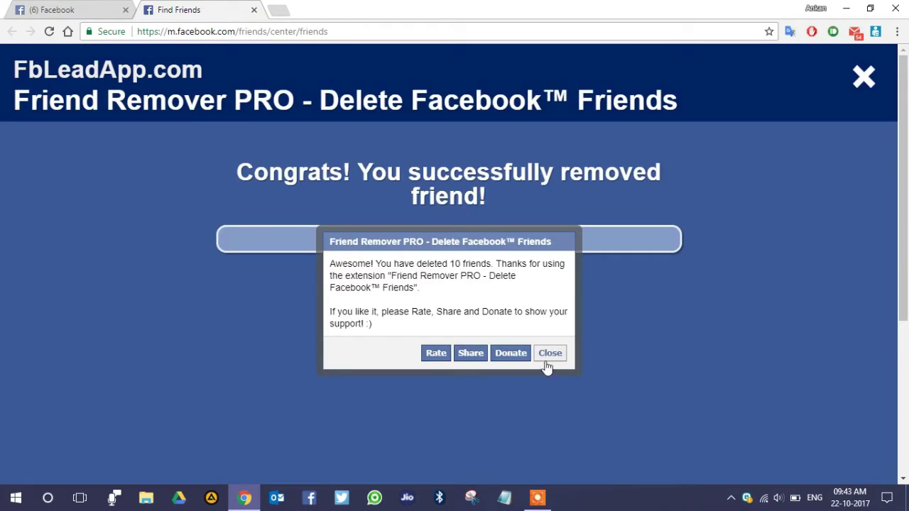
left_click(548, 355)
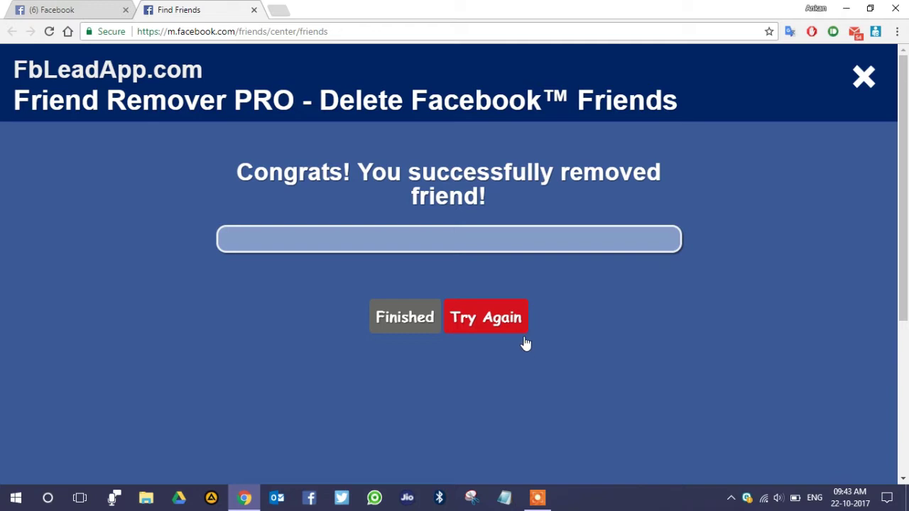
left_click(404, 325)
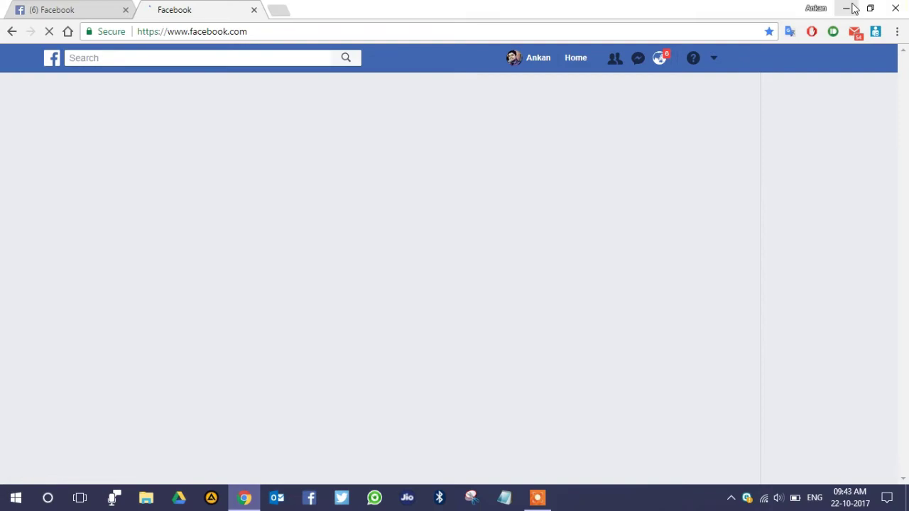
- Minimize Chrome to show the desktop
left_click(846, 7)
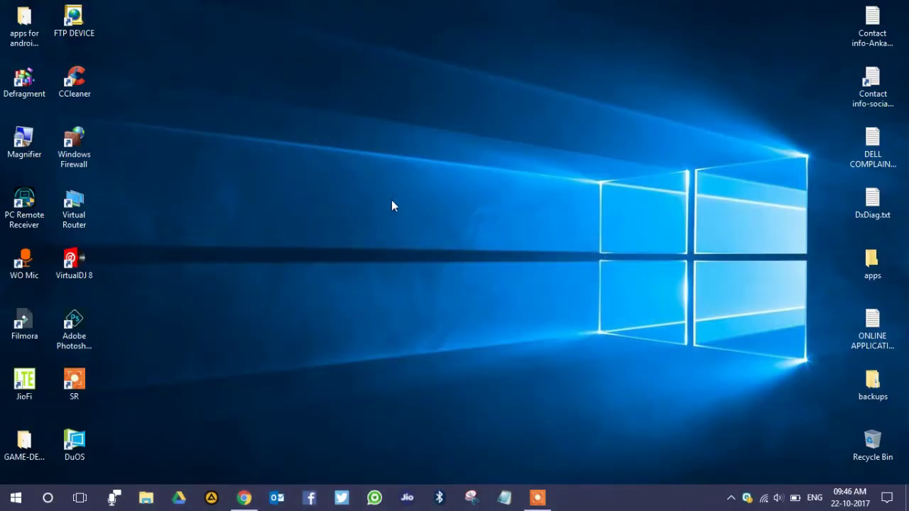